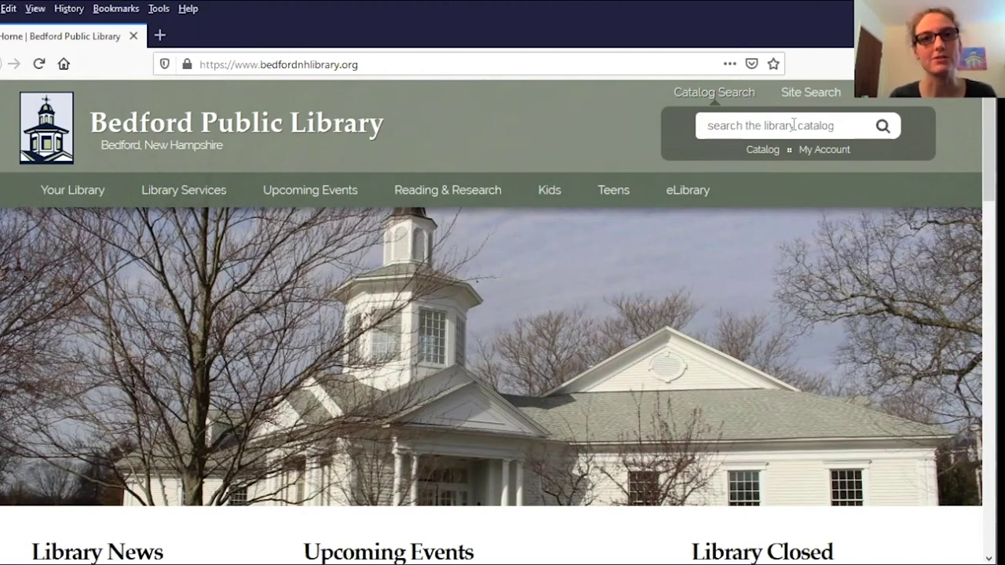
- Run a keyword search for 'the hobbit' and browse the 31 Bedford results
{"action": "left_click", "coordinate": [794, 125]}
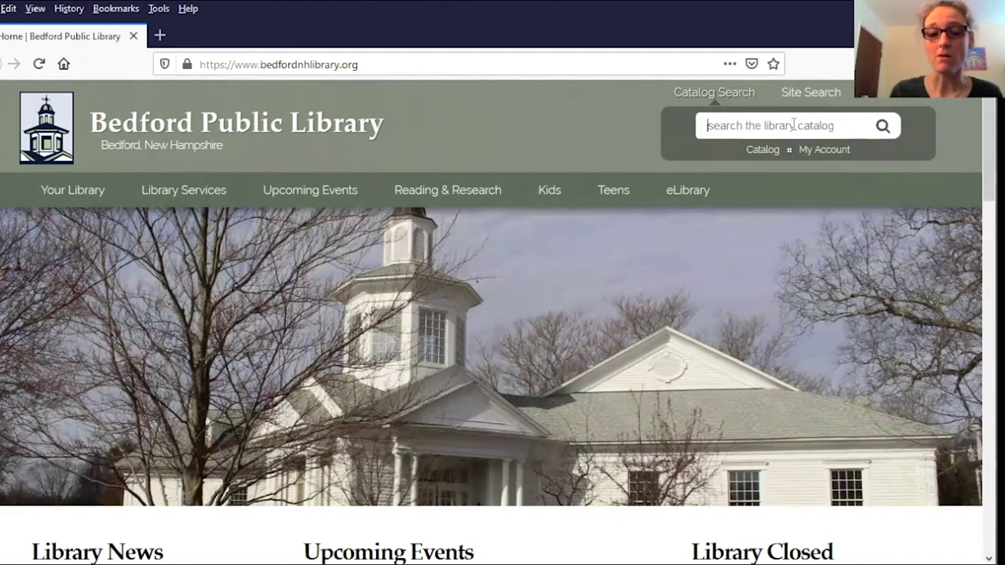
{"action": "type", "text": "the hobbit"}
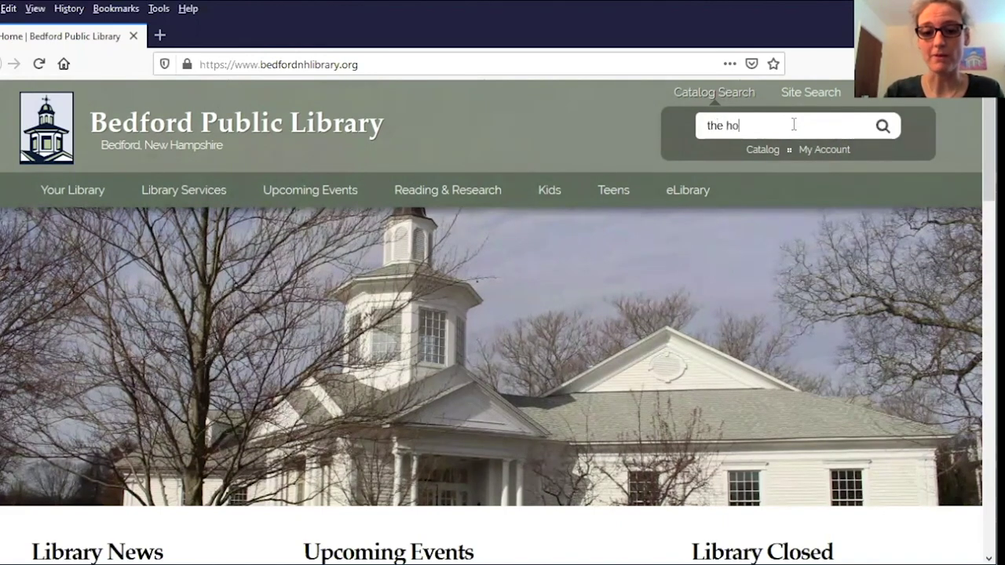
{"action": "left_click", "coordinate": [882, 127]}
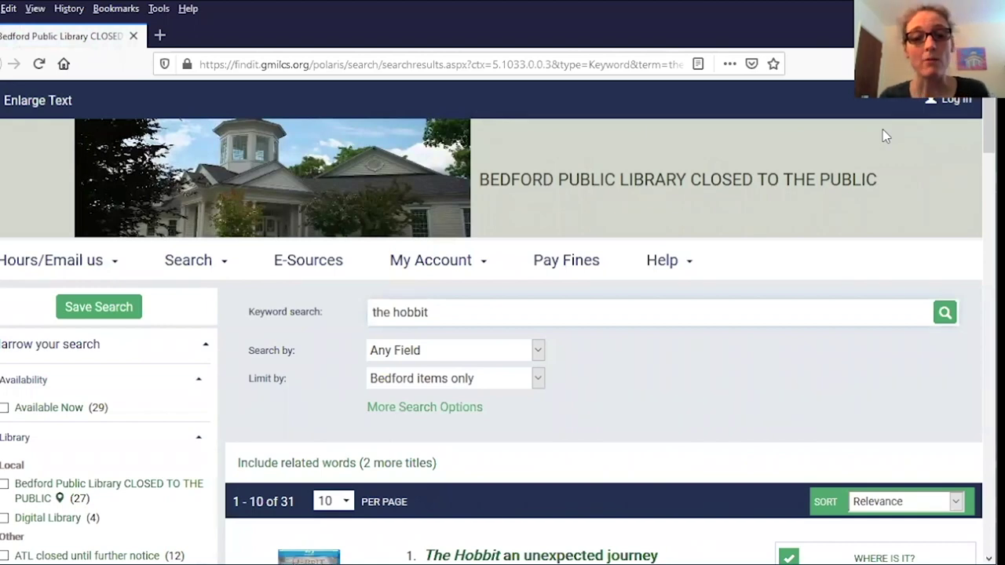
{"action": "scroll", "coordinate": [581, 357], "scroll_direction": "down", "scroll_amount": 3}
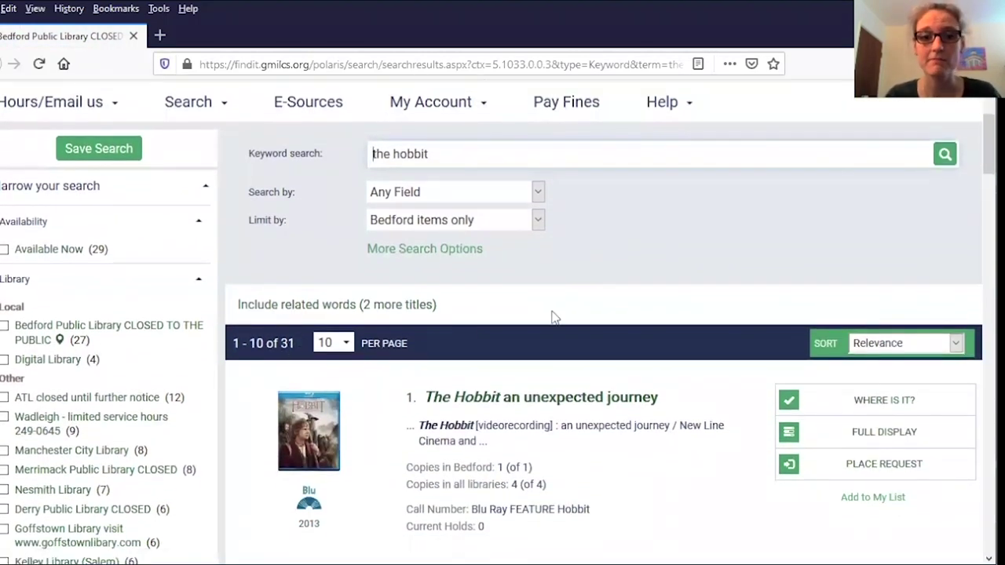
{"action": "scroll", "coordinate": [345, 346], "scroll_direction": "down", "scroll_amount": 3}
{"action": "scroll", "coordinate": [352, 343], "scroll_direction": "down", "scroll_amount": 9}
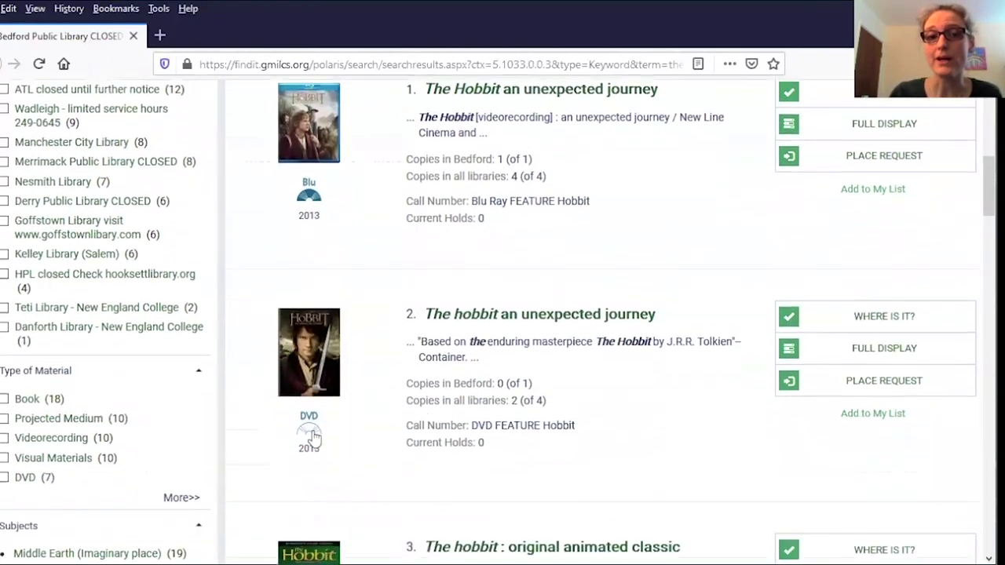
{"action": "scroll", "coordinate": [414, 397], "scroll_direction": "down", "scroll_amount": 5}
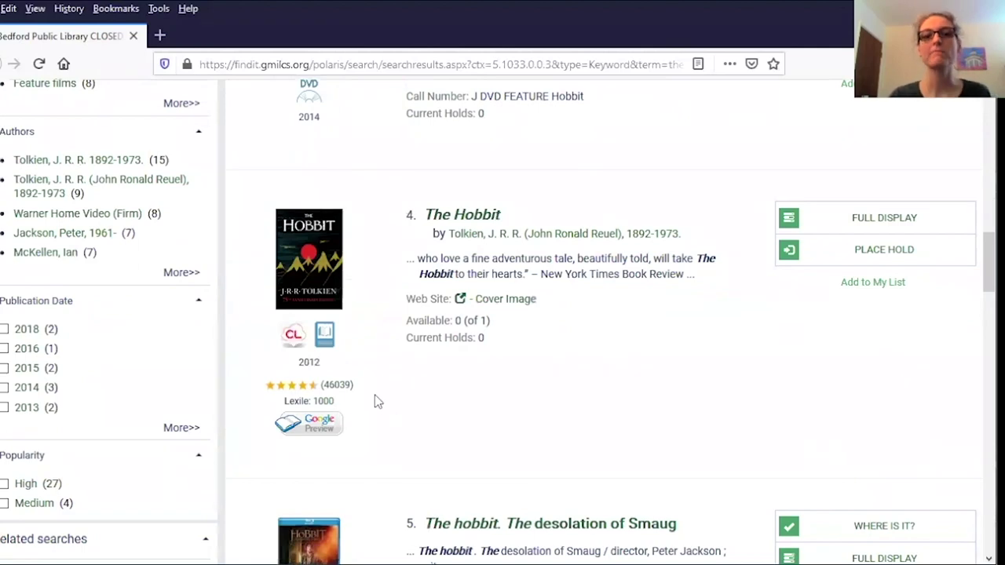
{"action": "scroll", "coordinate": [377, 393], "scroll_direction": "down", "scroll_amount": 4}
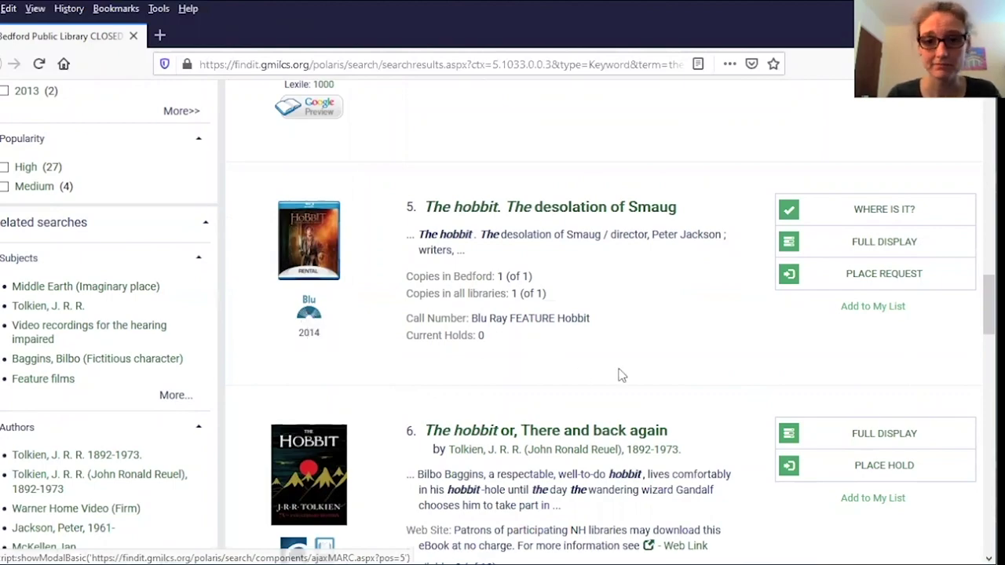
{"action": "scroll", "coordinate": [613, 373], "scroll_direction": "up", "scroll_amount": 7}
{"action": "scroll", "coordinate": [598, 371], "scroll_direction": "up", "scroll_amount": 8}
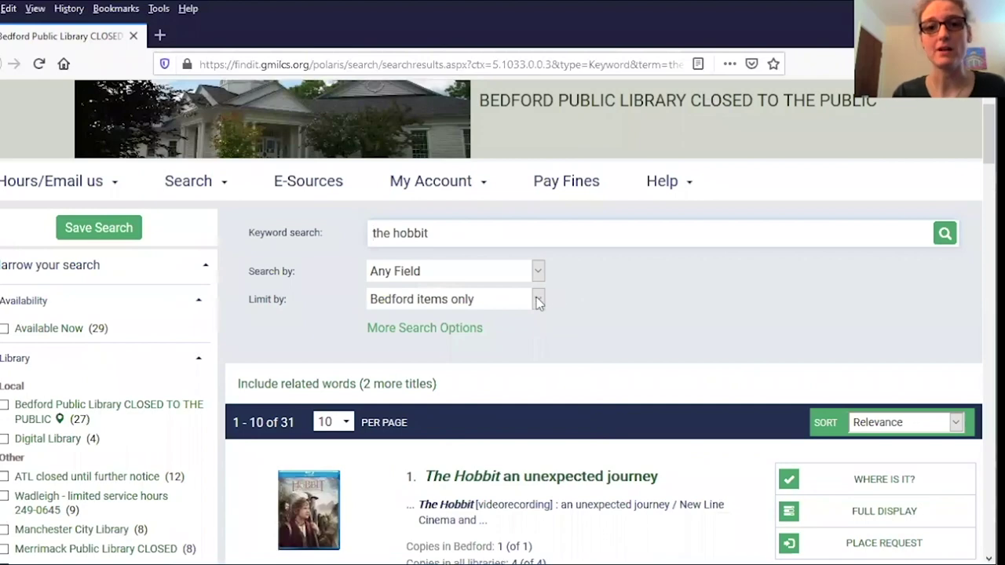
- Limit the hobbit search to Bedford Books-print only and rerun it
{"action": "left_click", "coordinate": [538, 299]}
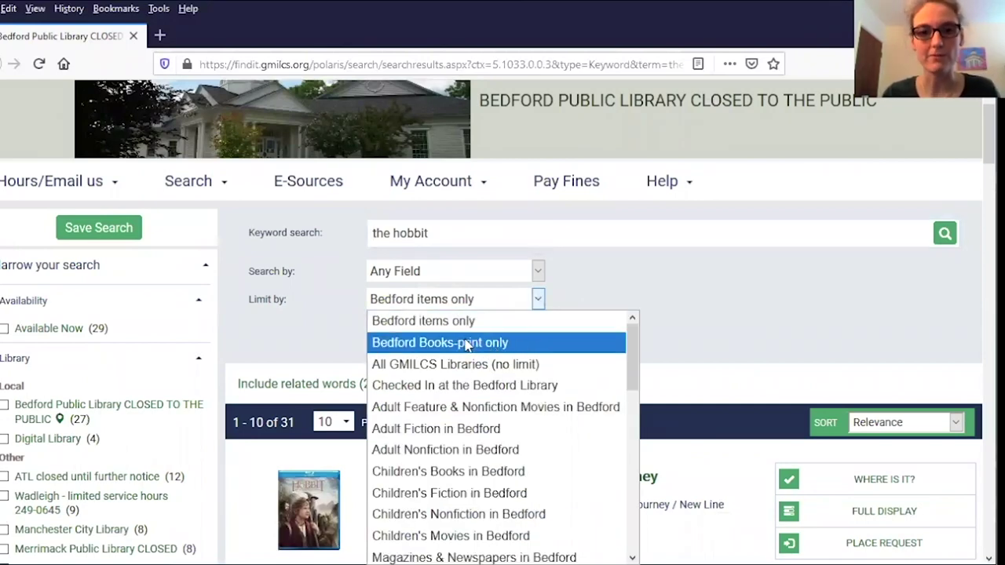
{"action": "left_click", "coordinate": [465, 344]}
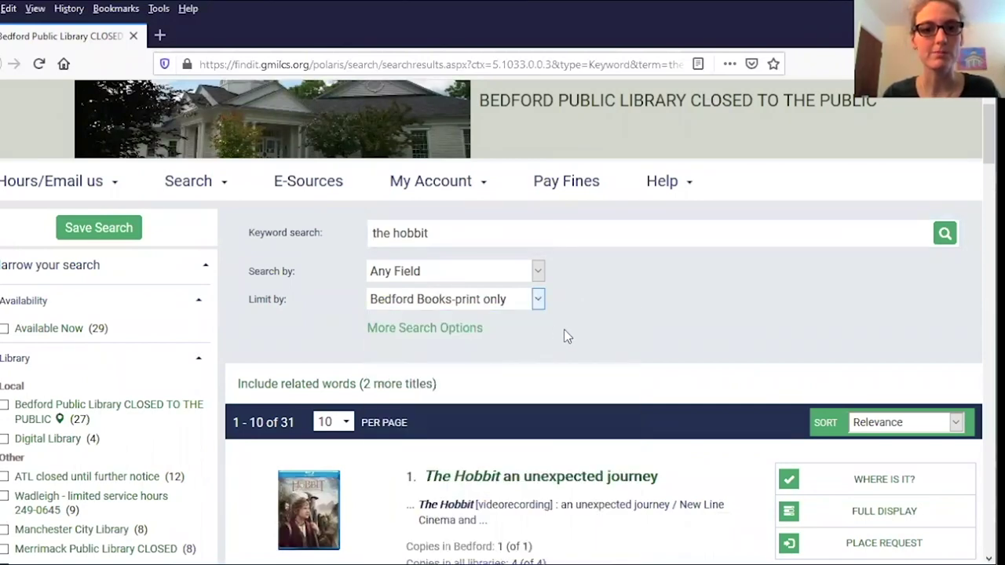
{"action": "left_click", "coordinate": [945, 236]}
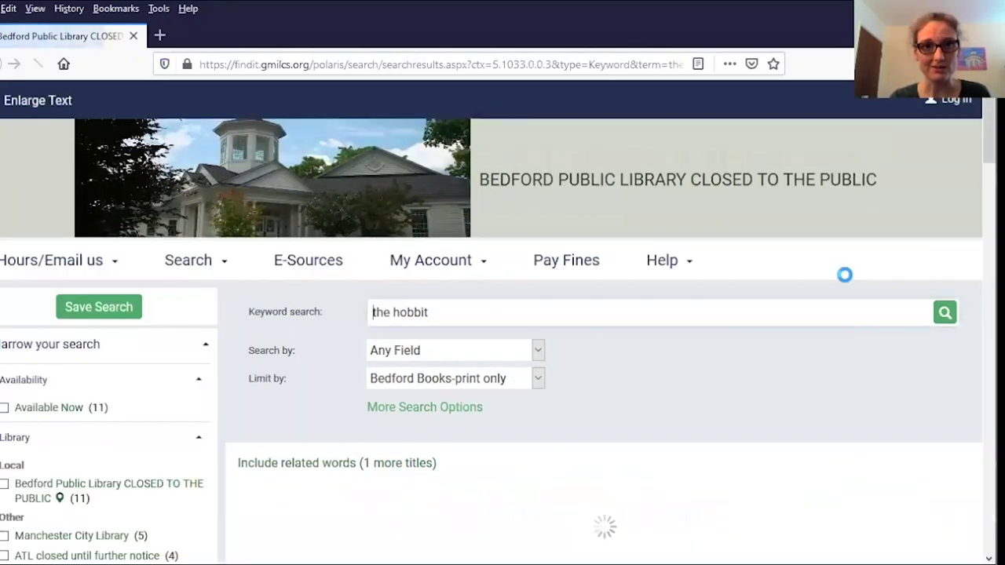
- Open the full record for the 2012 pocket edition of The hobbit
{"action": "scroll", "coordinate": [709, 388], "scroll_direction": "down", "scroll_amount": 3}
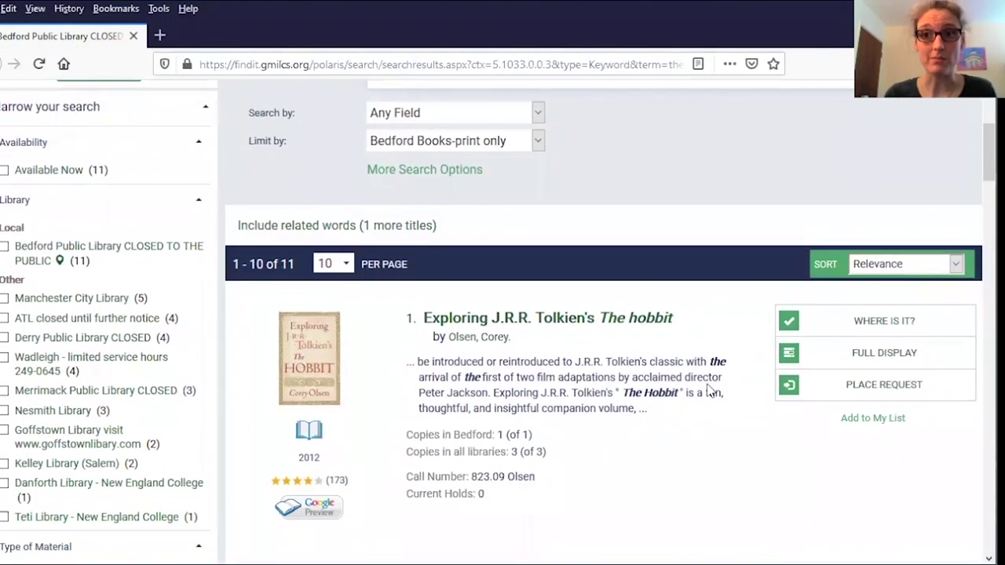
{"action": "scroll", "coordinate": [709, 390], "scroll_direction": "down", "scroll_amount": 2}
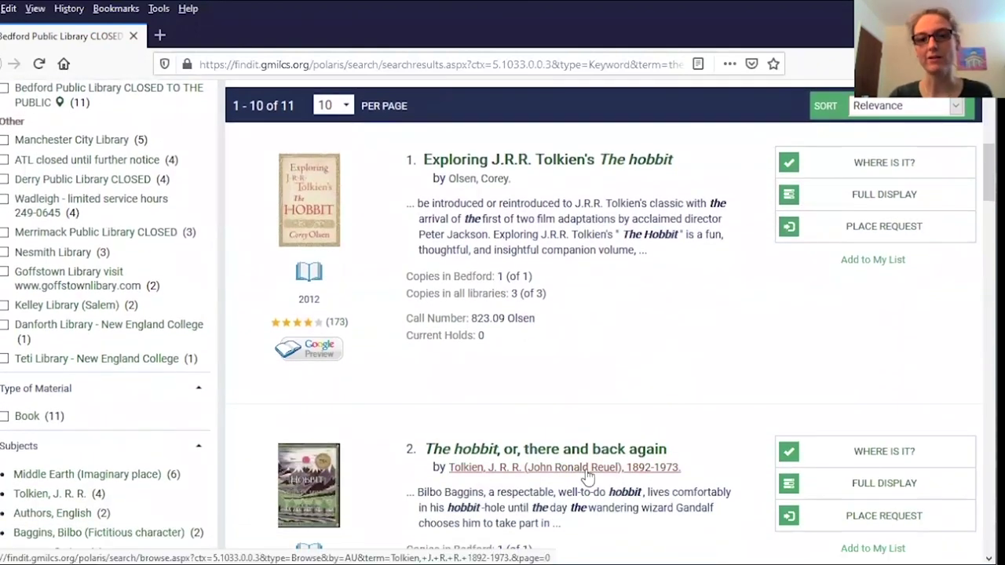
{"action": "scroll", "coordinate": [597, 455], "scroll_direction": "down", "scroll_amount": 4}
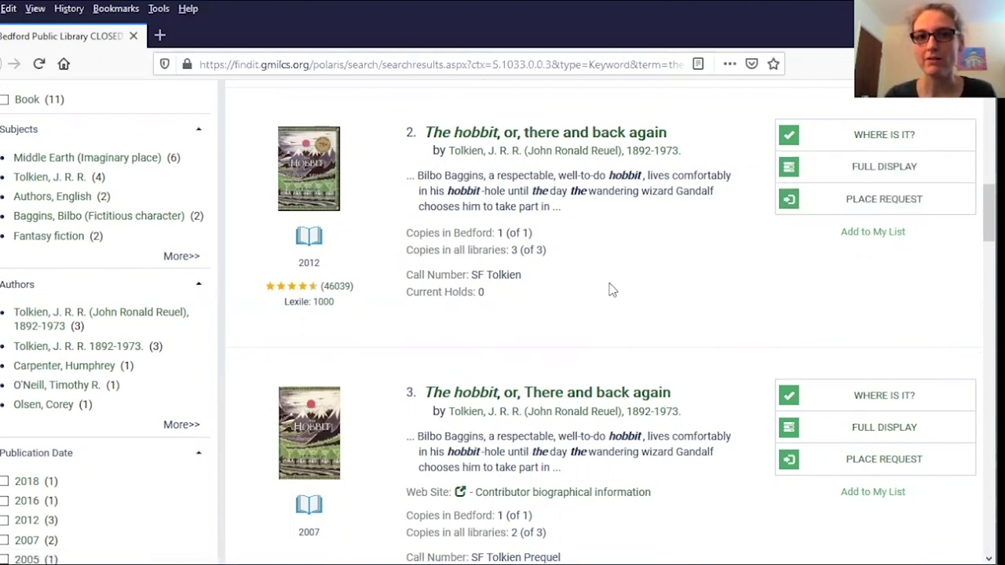
{"action": "left_click", "coordinate": [518, 139]}
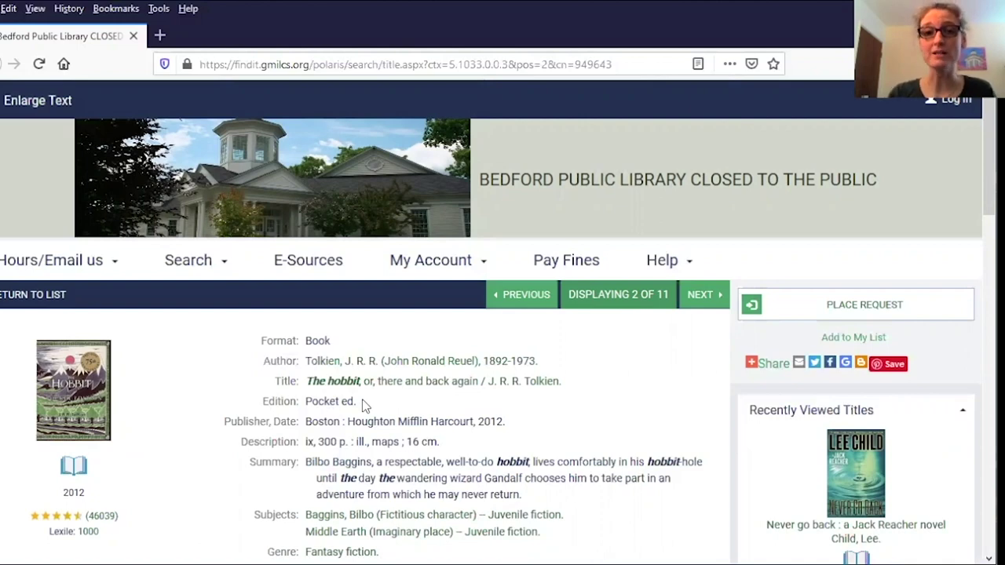
- Start a hold request for The hobbit with PLACE REQUEST
{"action": "left_click", "coordinate": [801, 308]}
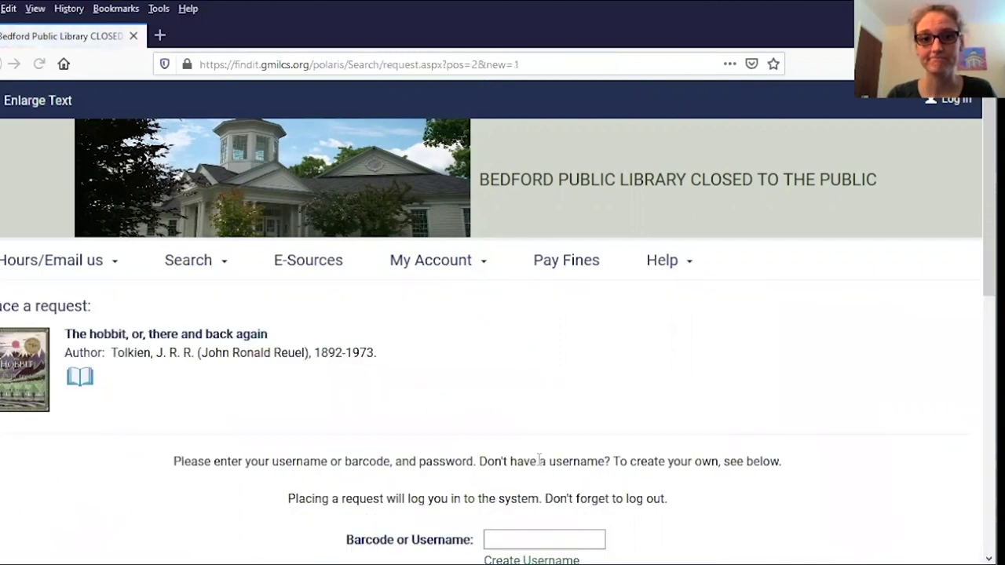
{"action": "scroll", "coordinate": [474, 337], "scroll_direction": "down", "scroll_amount": 2}
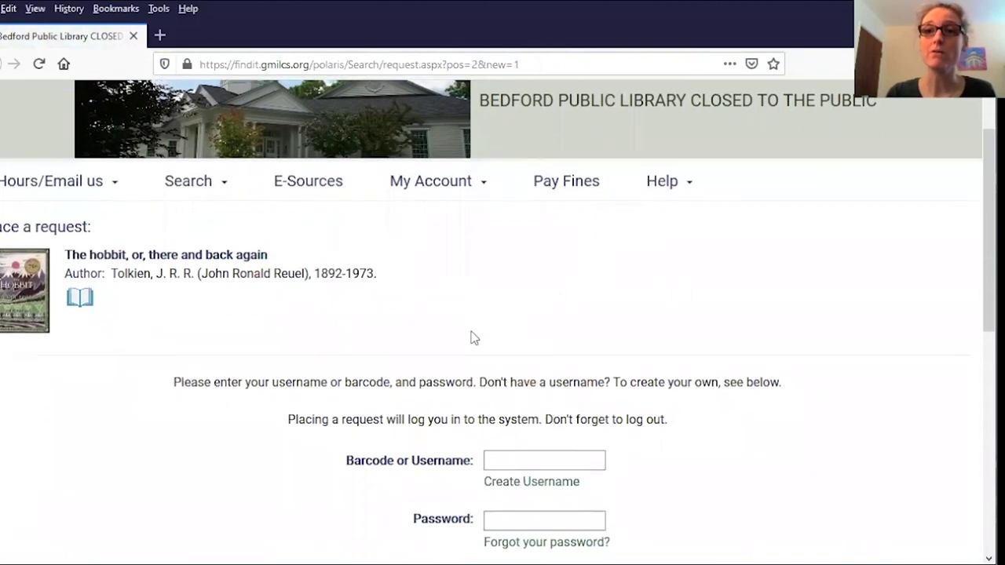
{"action": "scroll", "coordinate": [474, 338], "scroll_direction": "down", "scroll_amount": 2}
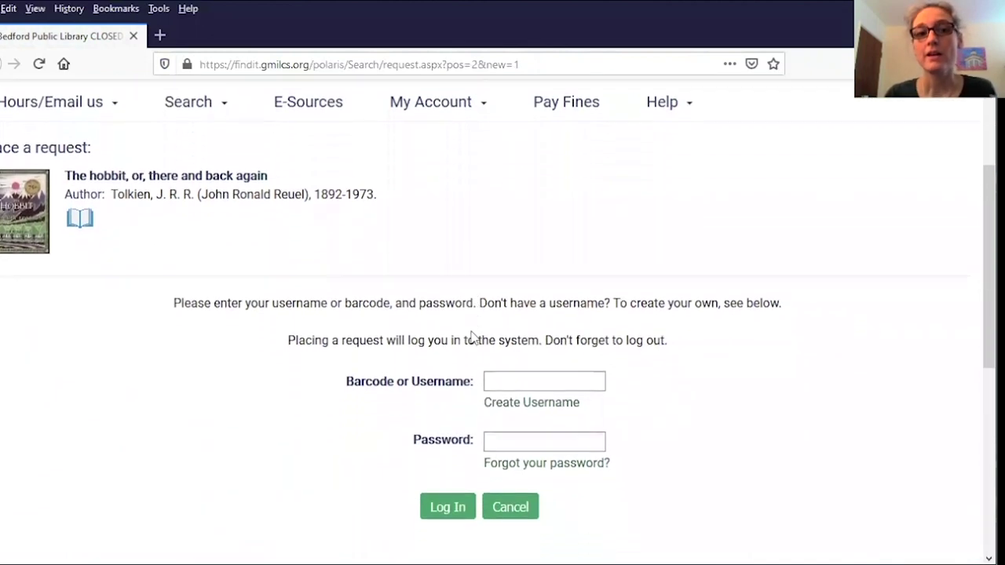
- Enter the library card barcode and account password, then log in
{"action": "left_click", "coordinate": [518, 380]}
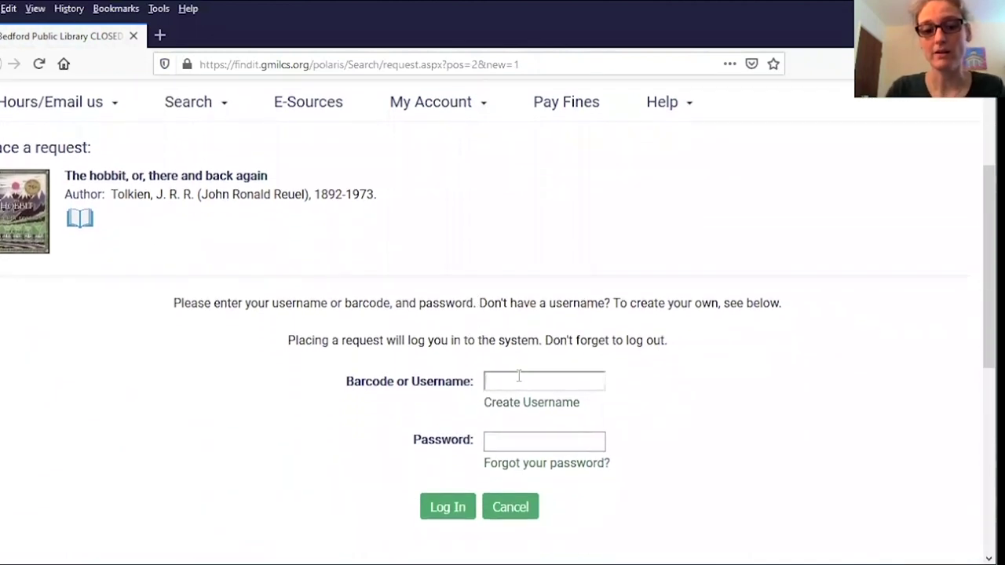
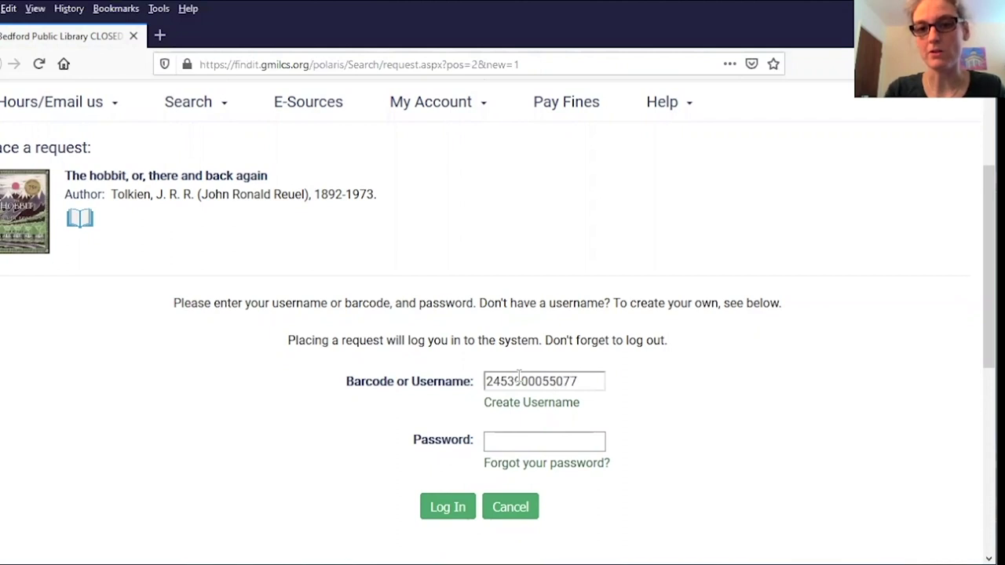
{"action": "left_click", "coordinate": [500, 443]}
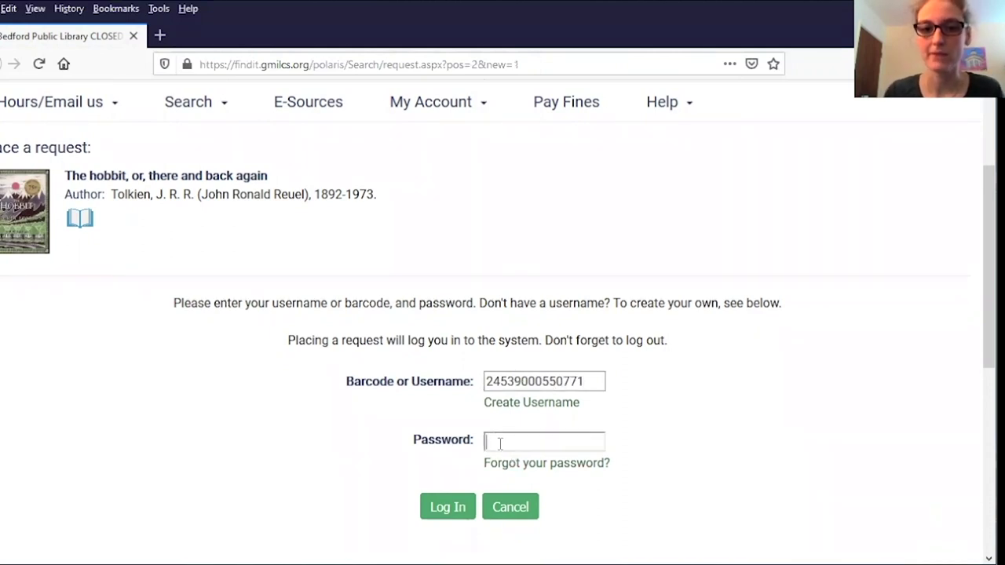
{"action": "type", "text": "****"}
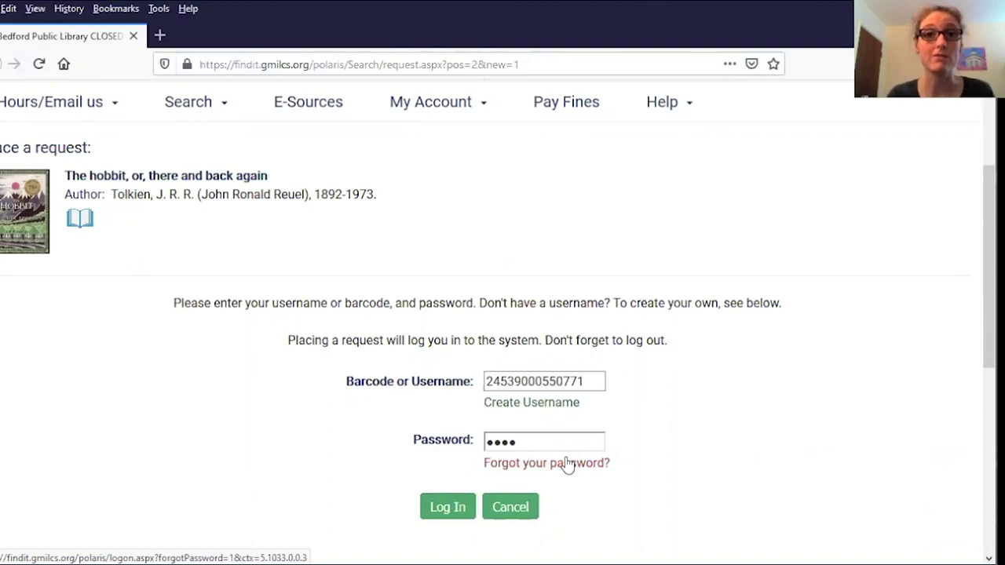
{"action": "left_click", "coordinate": [446, 507]}
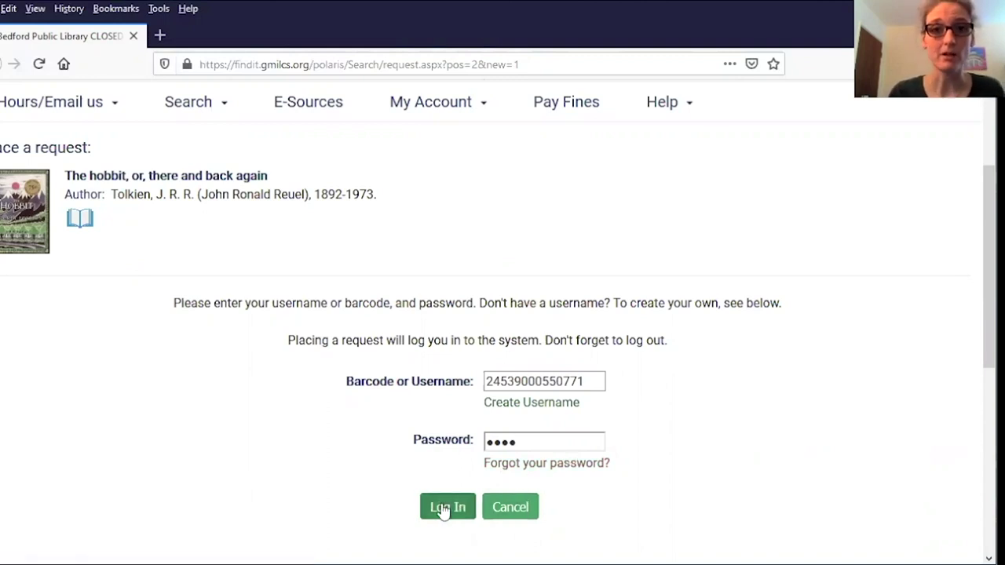
- Decline saving the login and submit the hold for Bedford Public Library pickup from 5/5/2020
{"action": "left_click", "coordinate": [390, 200]}
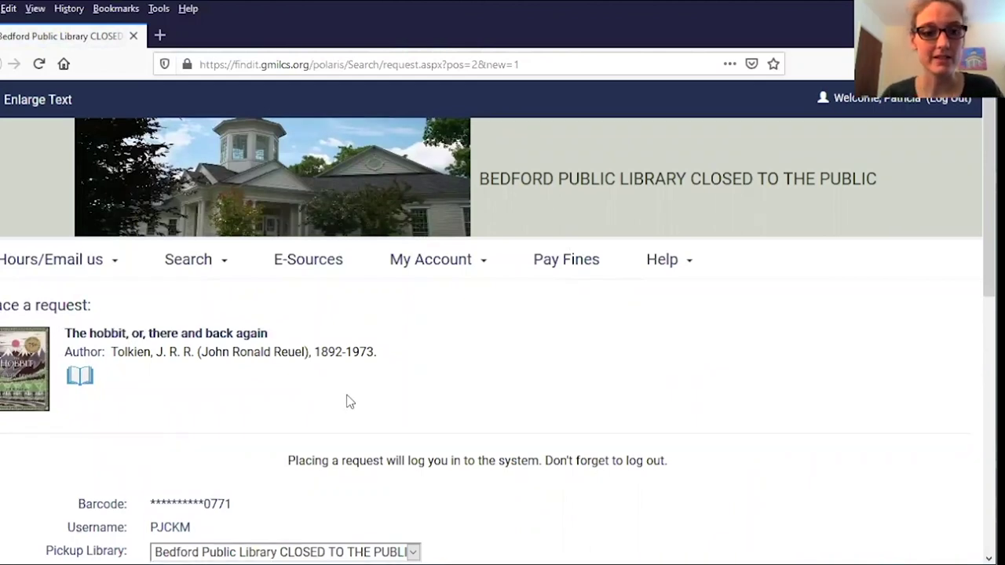
{"action": "scroll", "coordinate": [455, 372], "scroll_direction": "down", "scroll_amount": 3}
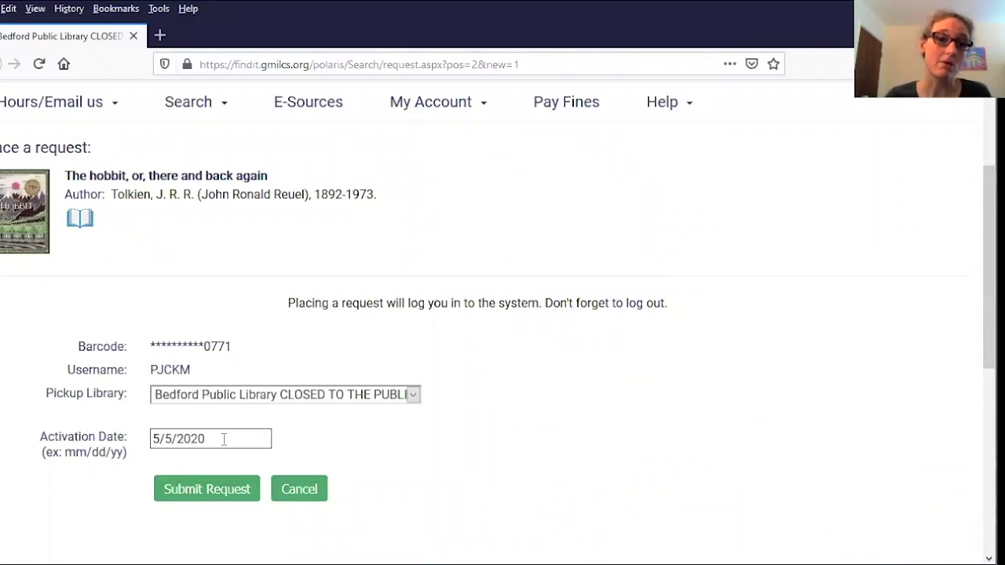
{"action": "left_click", "coordinate": [203, 491]}
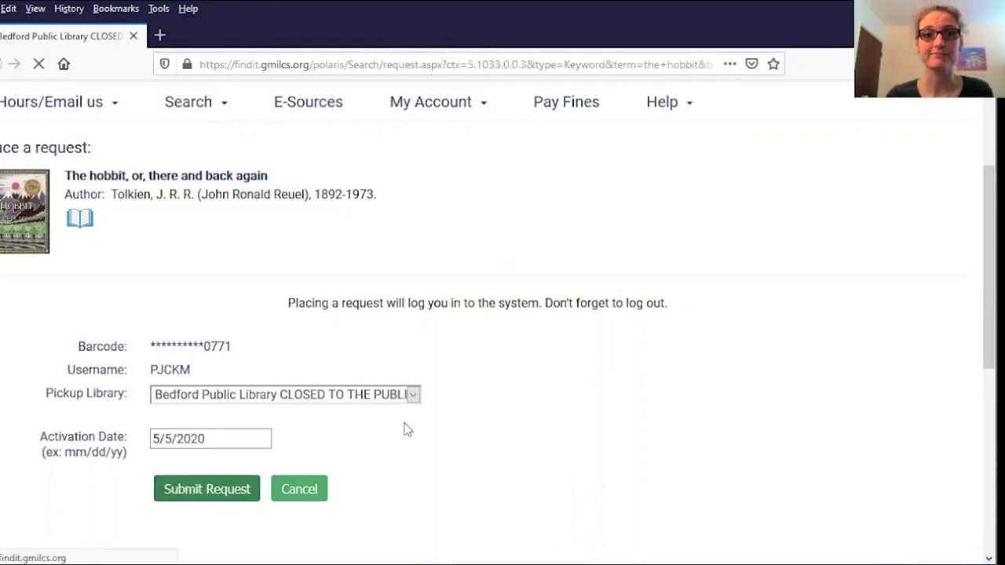
- Review the hold-placed confirmation for The hobbit, then log out of the account
{"action": "scroll", "coordinate": [480, 394], "scroll_direction": "down", "scroll_amount": 2}
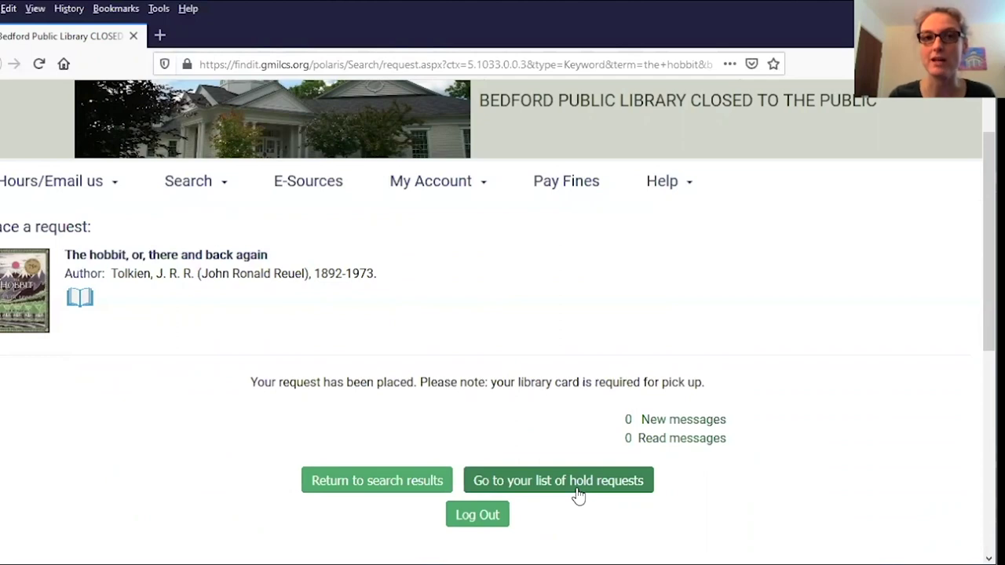
{"action": "left_click", "coordinate": [478, 517]}
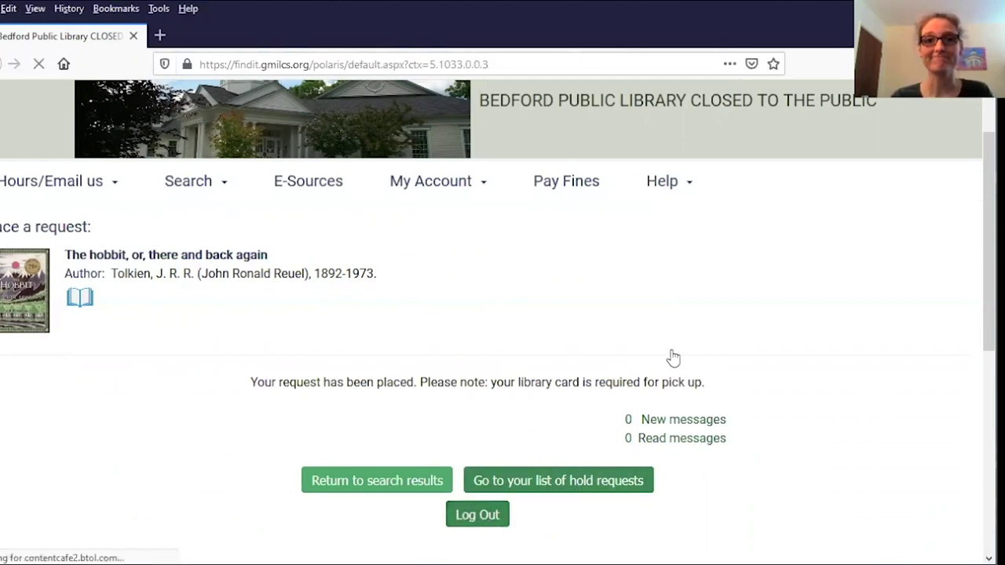